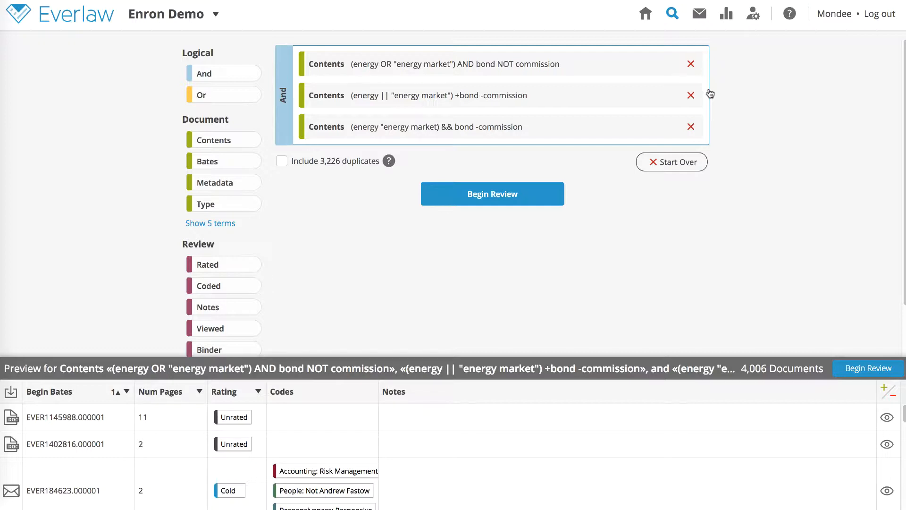
Clear the three Contents terms and the 4,006-document preview with Start Over.
left_click(682, 162)
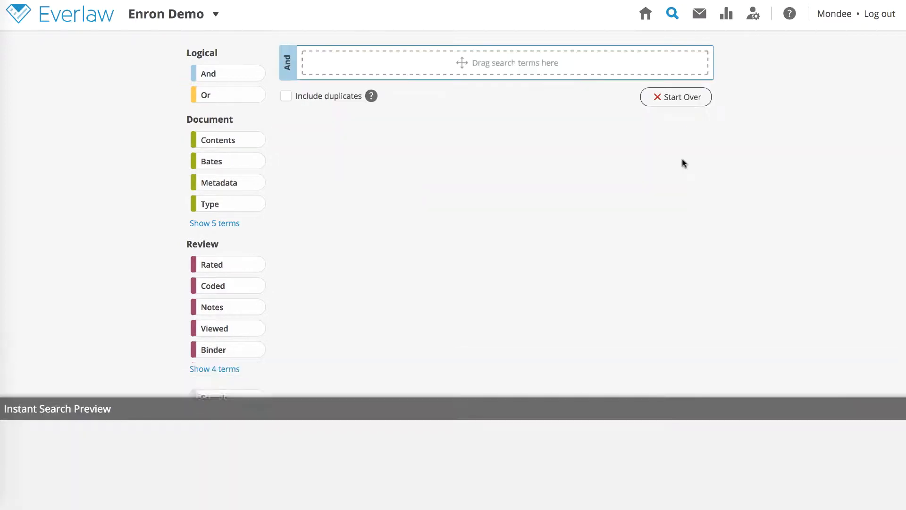
Add a Contents term with the wildcard p?t, previewing 575,027 documents.
left_click(256, 143)
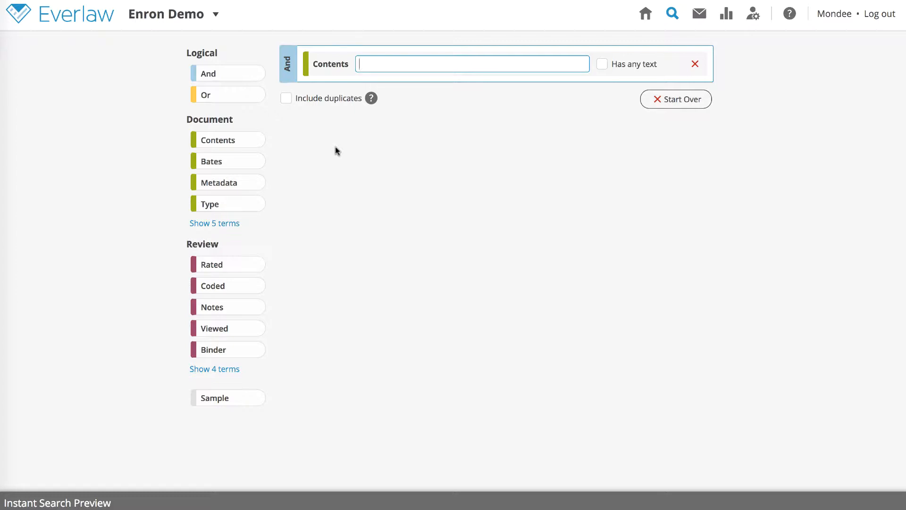
type("p?t")
left_click(344, 159)
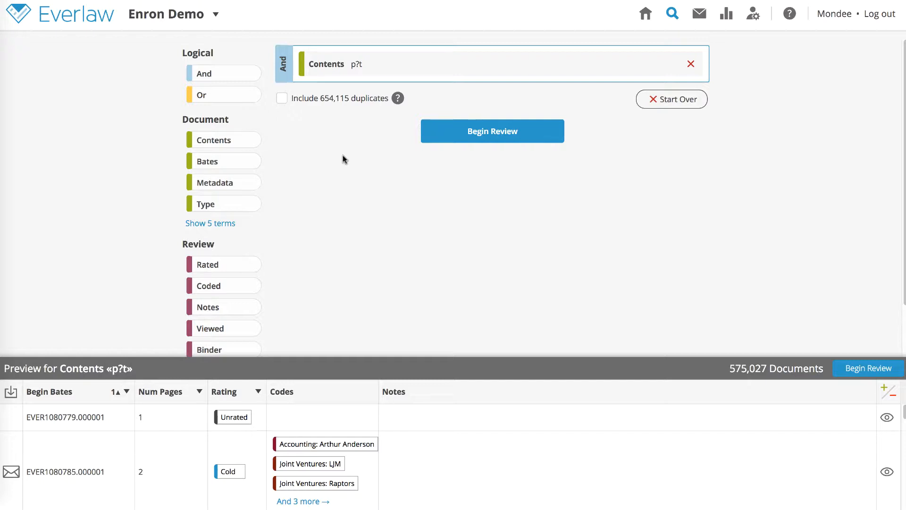
left_click(357, 64)
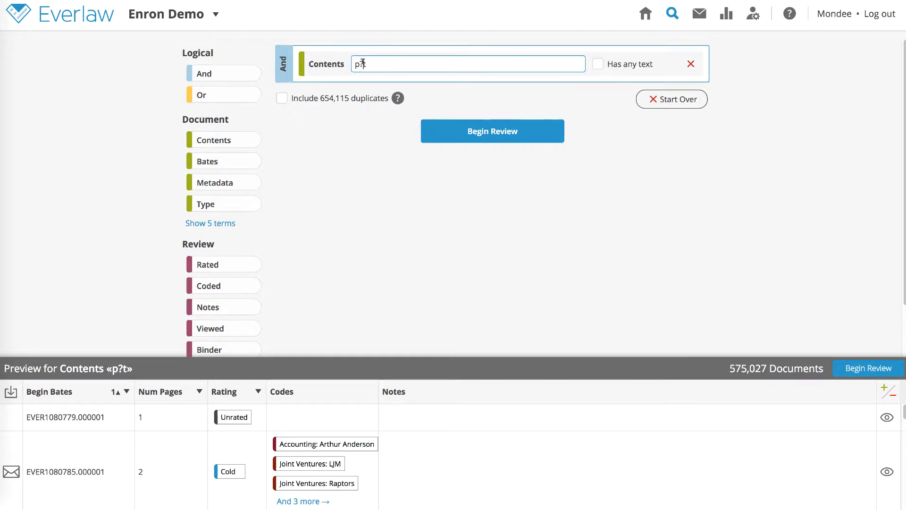
Change the wildcard term from p?t to p*t, widening the preview to 650,976 documents.
left_click(362, 63)
key("BackSpace")
type("*")
left_click(347, 124)
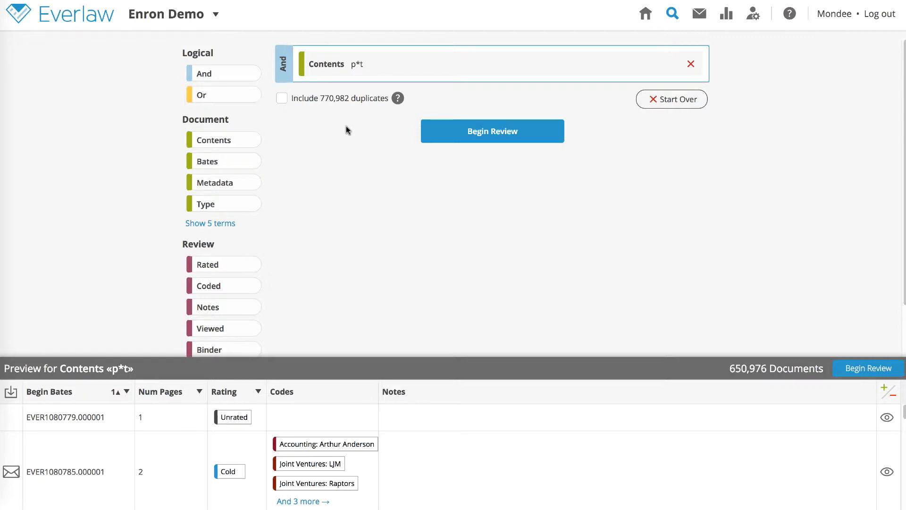
left_click(372, 63)
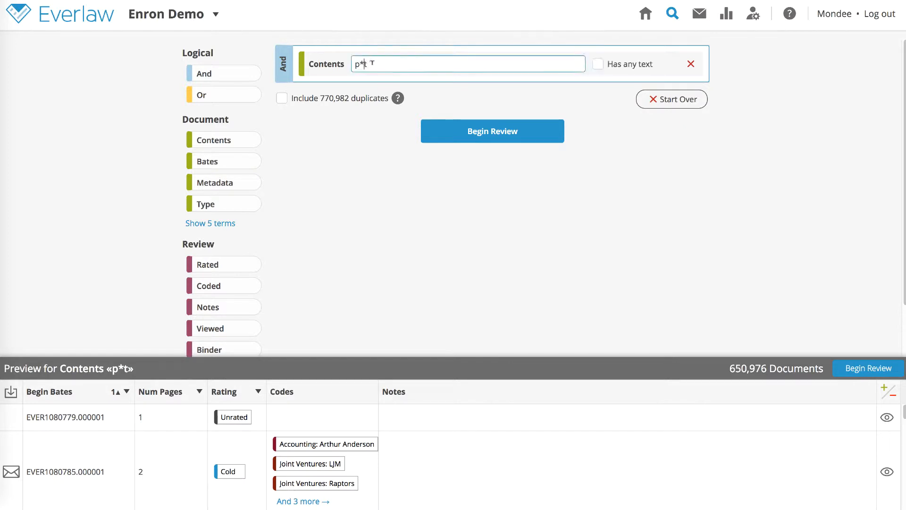
Replace the term text with the phrase search "market pric*.
key("BackSpace")
key("BackSpace")
key("BackSpace")
type("\"market pric*")
key("Return")
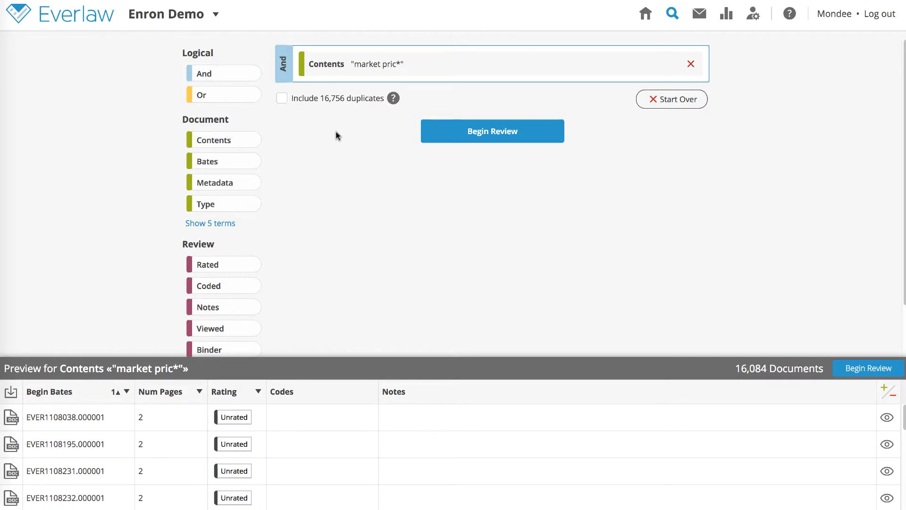
Replace it with the proximity search "energy market california"~10, previewing 4,698 documents.
left_click(388, 64)
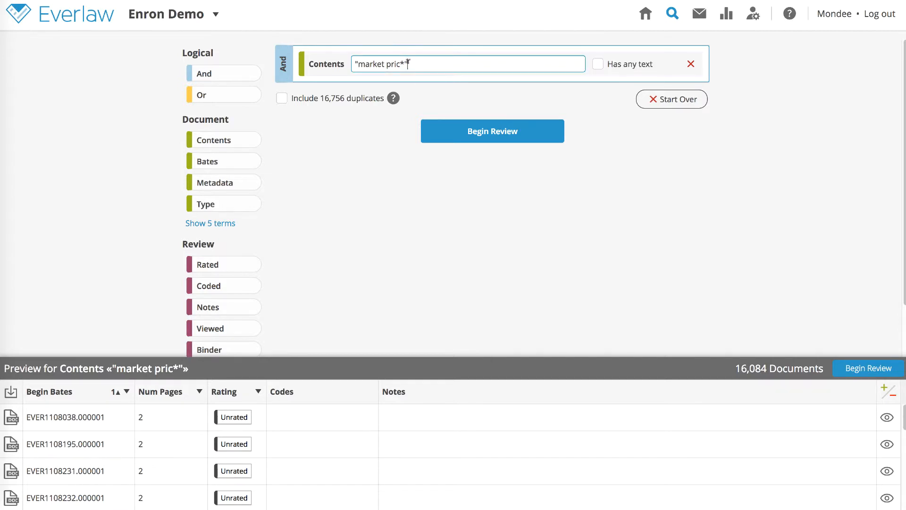
key("ctrl+a")
key("BackSpace")
type("\"energy market california\"")
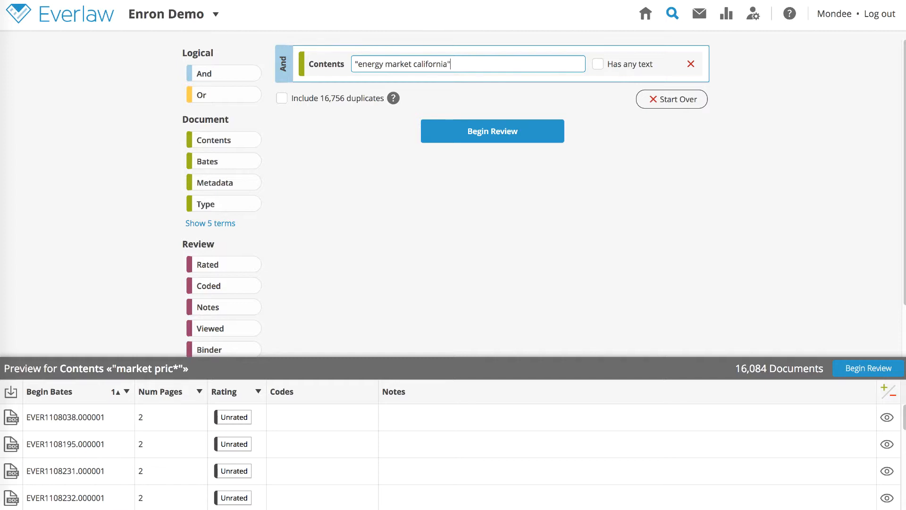
type("~10")
left_click(367, 118)
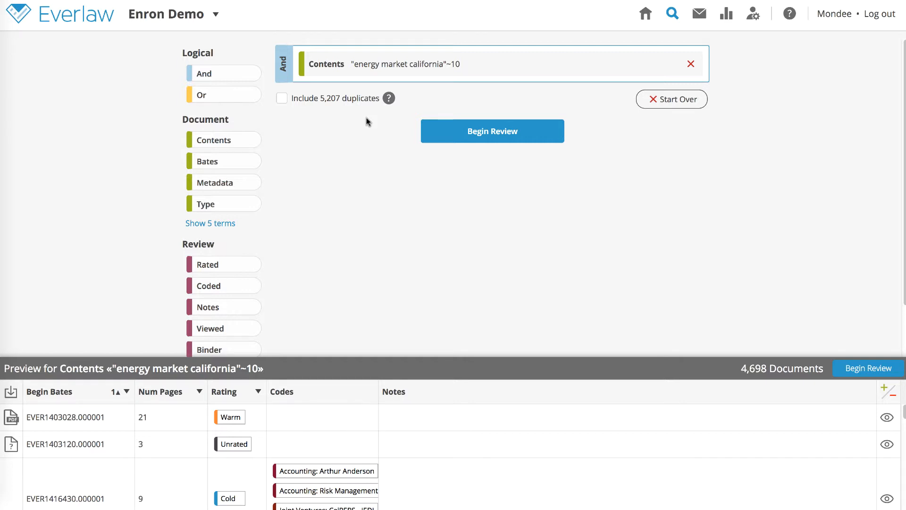
Revise the proximity term to "energy price california commission"~10 (531 documents) and add a second Contents term.
left_click(439, 63)
left_click_drag(447, 63, 387, 62)
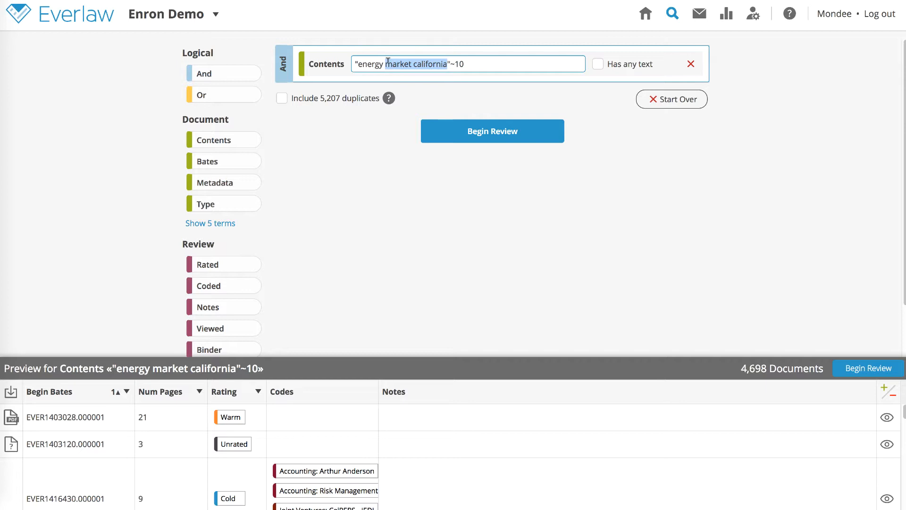
type("price ca")
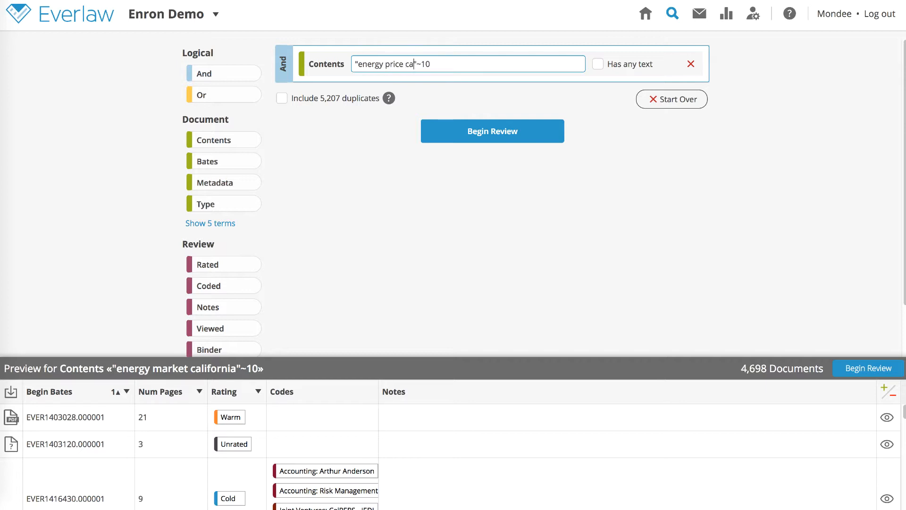
type("lifornia commission")
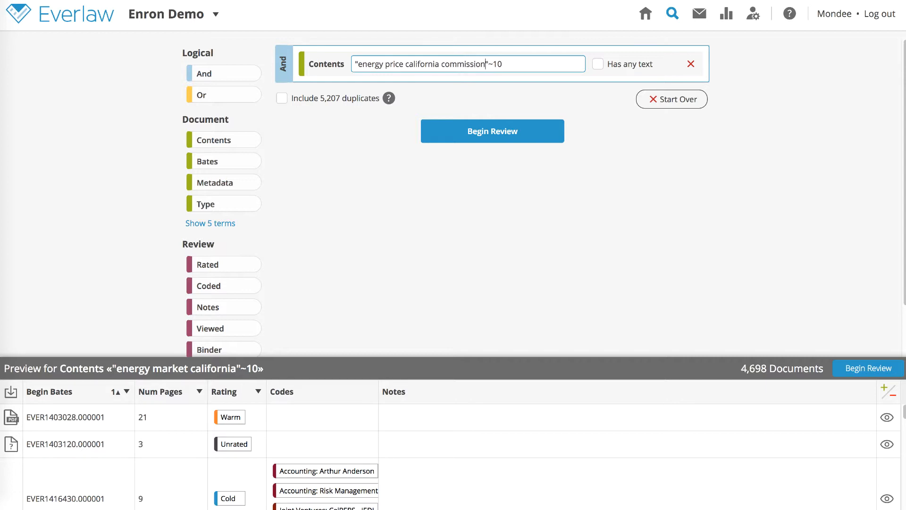
left_click(351, 115)
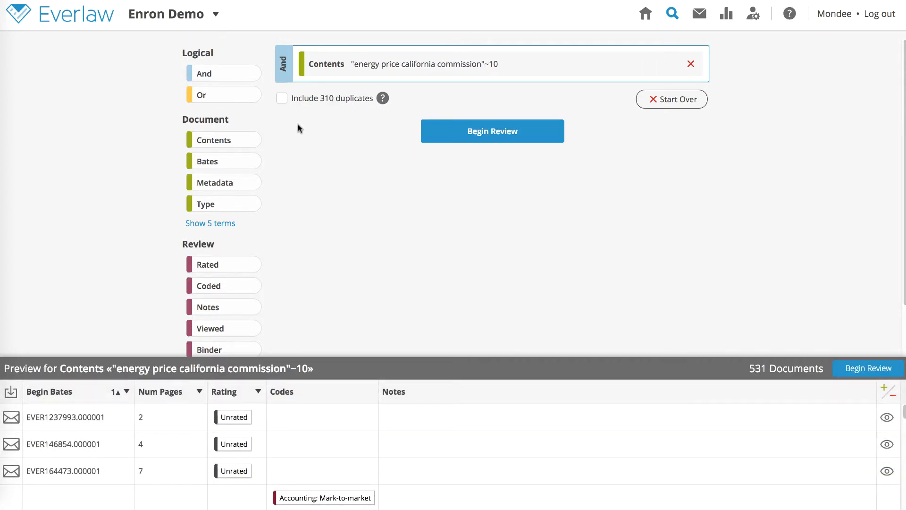
left_click(250, 140)
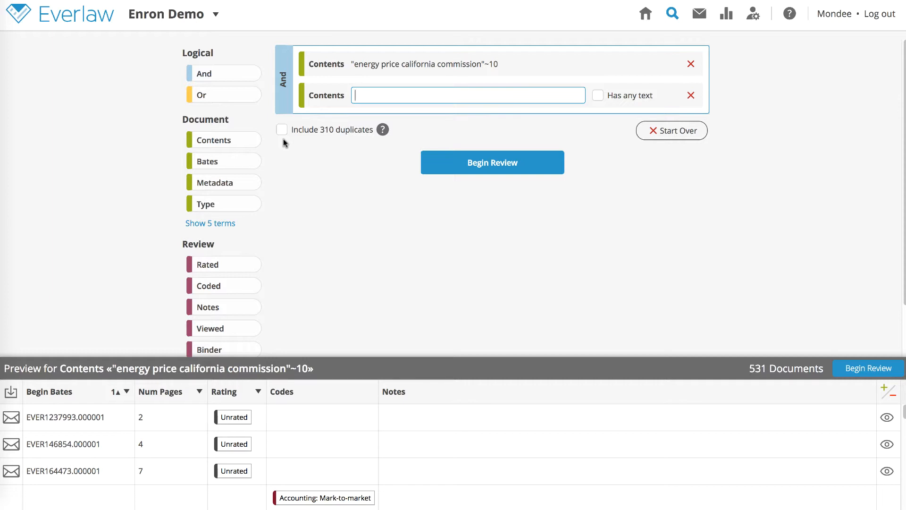
Search the second term for "energy price" AND "california commission", then clear the whole query.
type("\"energy price\" AND \"ca")
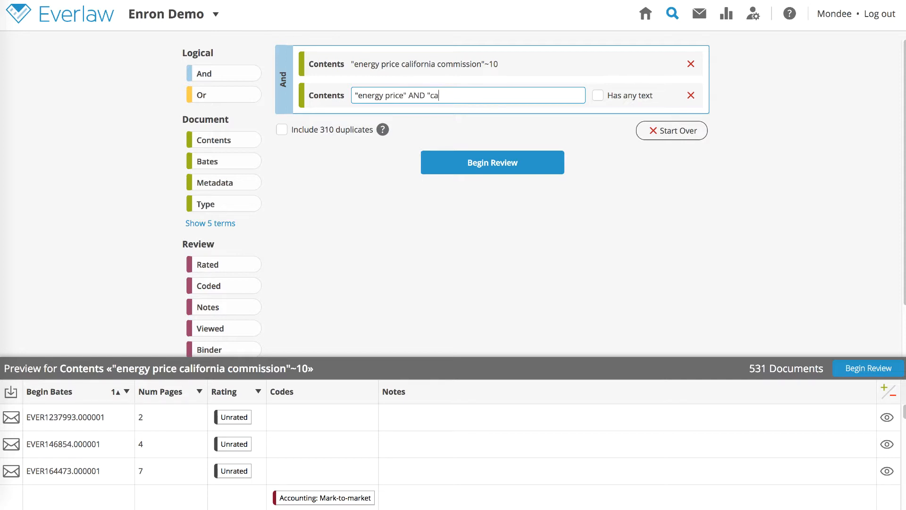
type("lifornia commission\"")
key("Return")
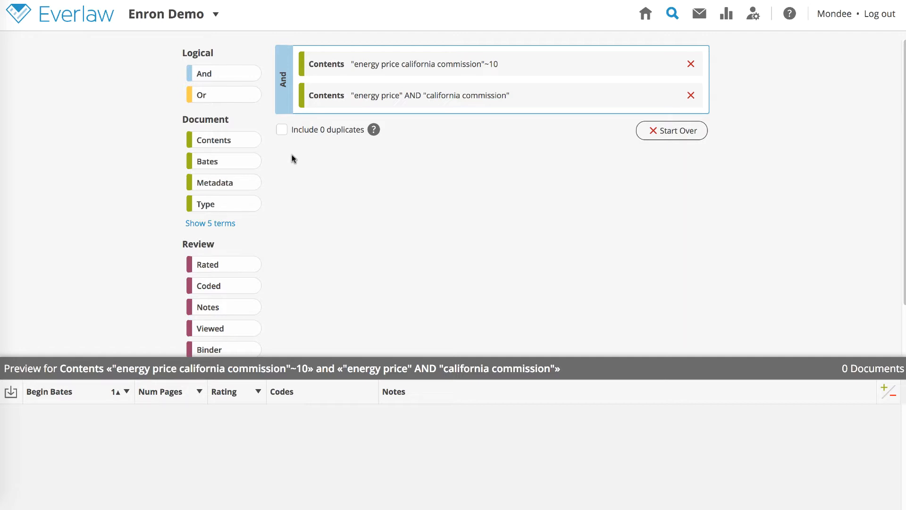
left_click(679, 135)
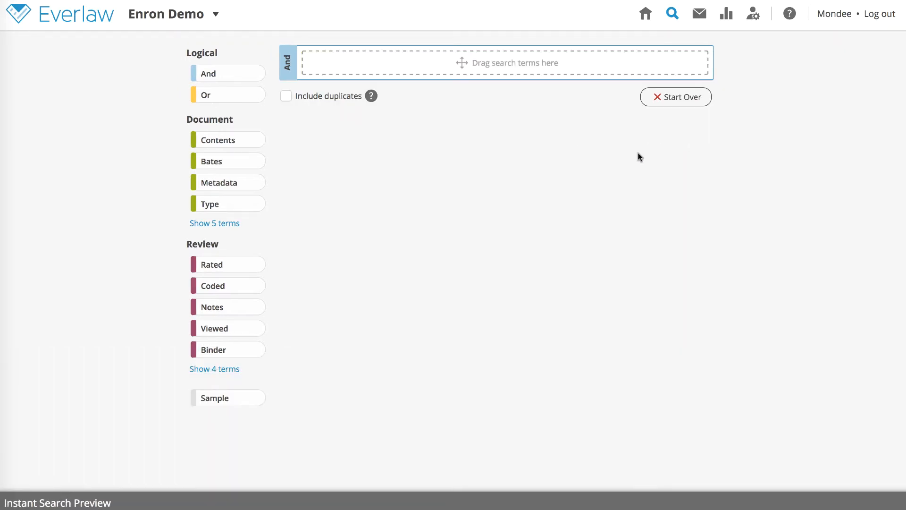
Add a fuzzy Contents term boat~, previewing 10,881 documents.
left_click(258, 145)
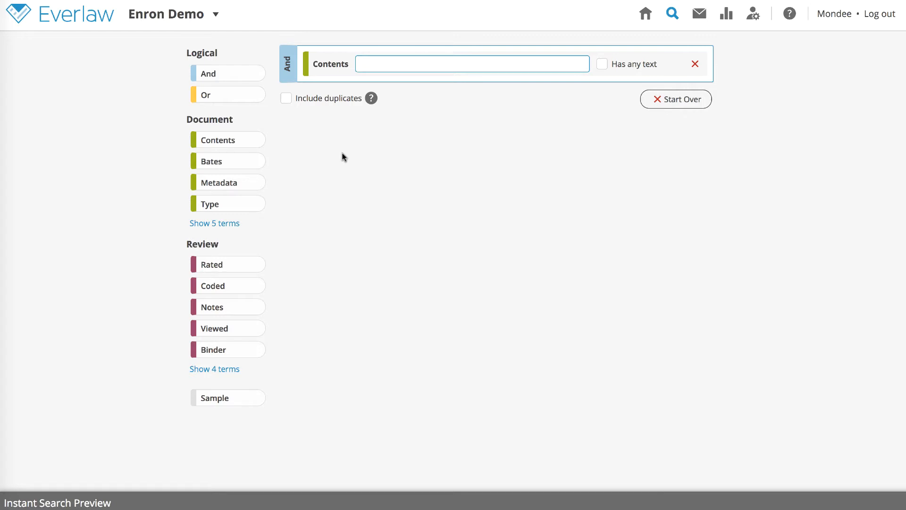
type("boat~")
left_click(324, 127)
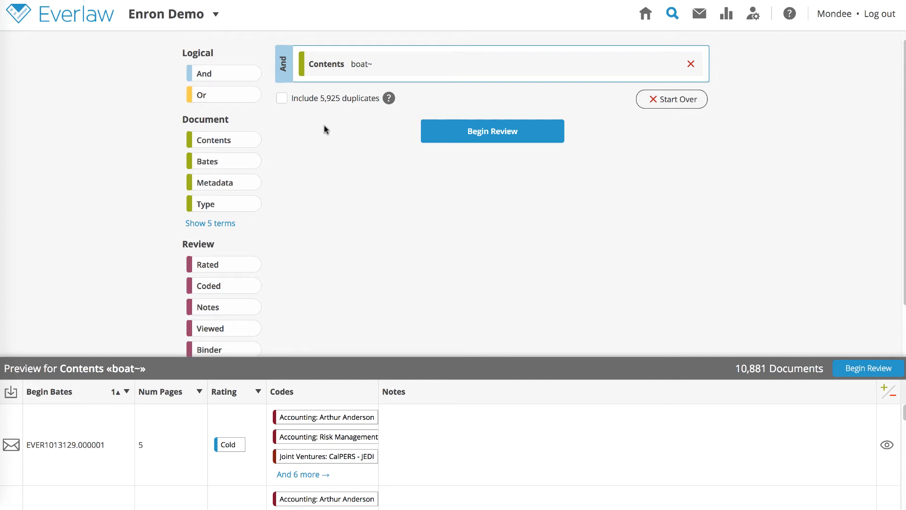
left_click(378, 64)
Set the fuzzy term to boat~0.3, then boat~0.9 (1,311 documents), and open search help.
type("0.")
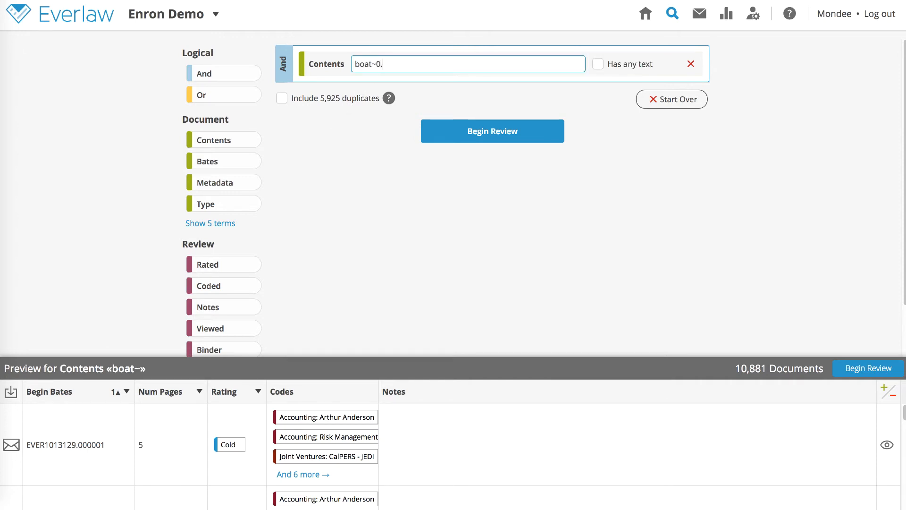
type("3")
key("Return")
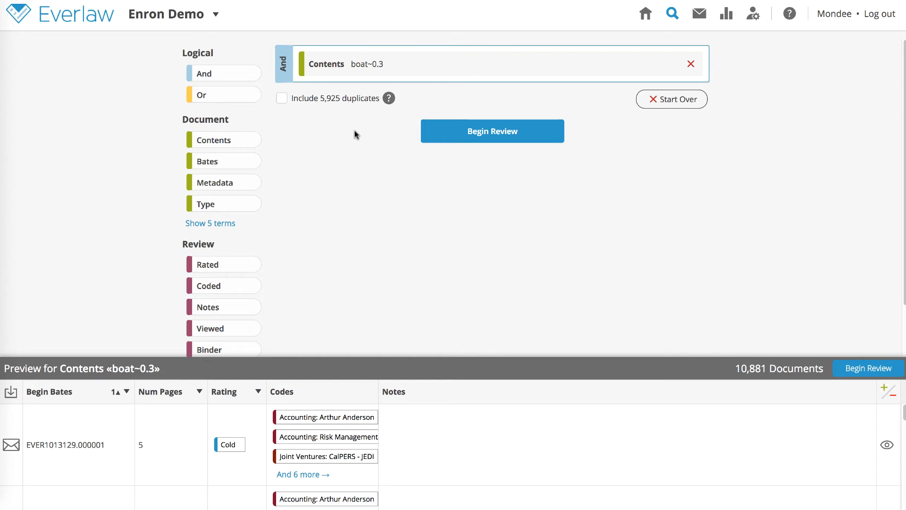
left_click(384, 64)
key("BackSpace")
type("9")
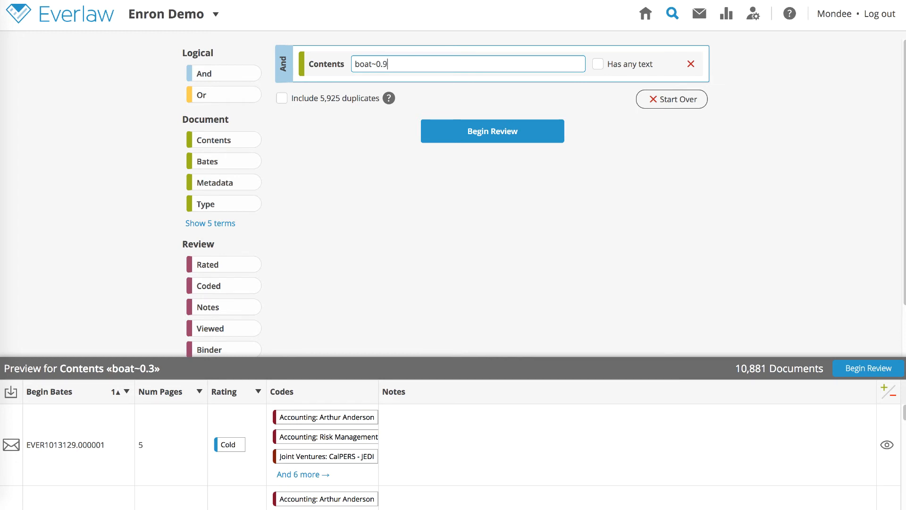
left_click(376, 120)
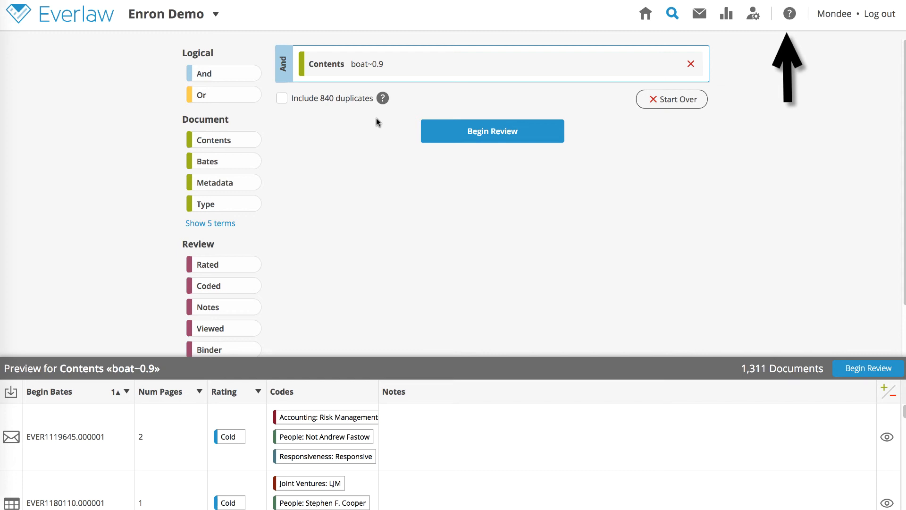
left_click(787, 15)
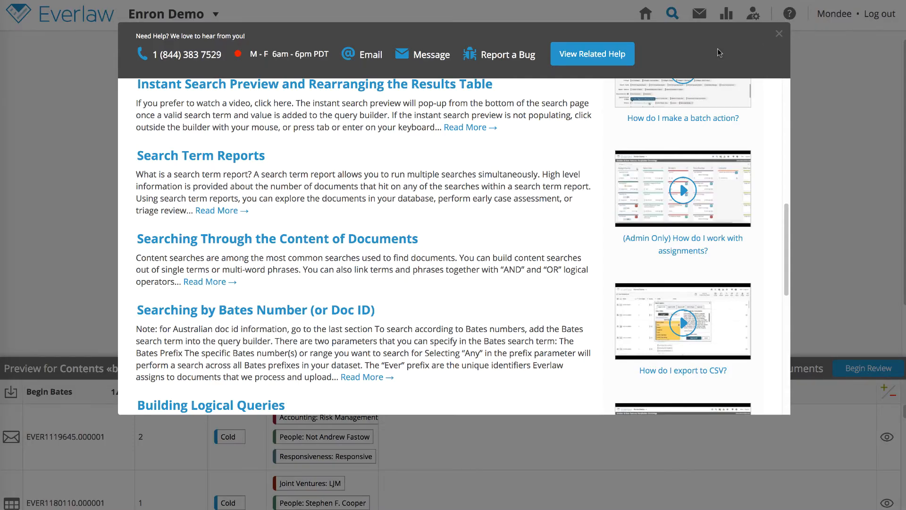
Highlight the Searching Through the Content of Documents and Advanced Content Searches help headings.
scroll(641, 138, "up", 10)
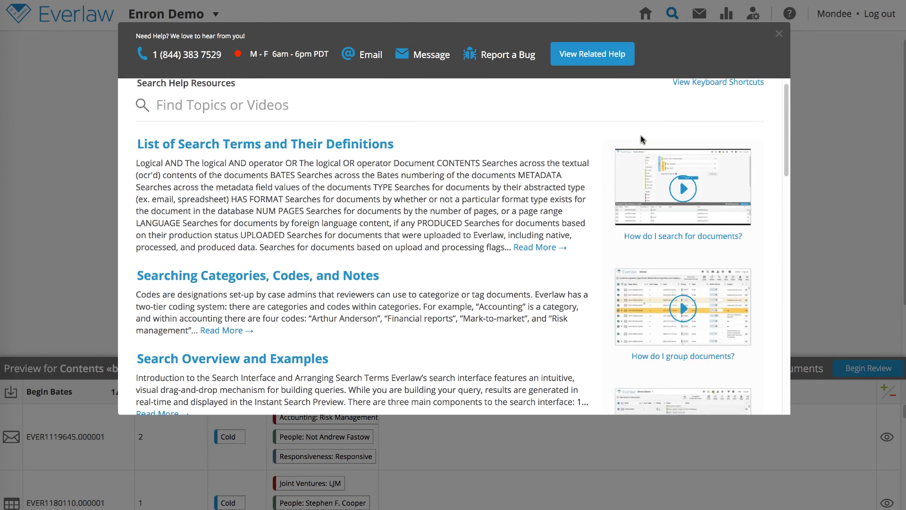
scroll(641, 139, "up", 1)
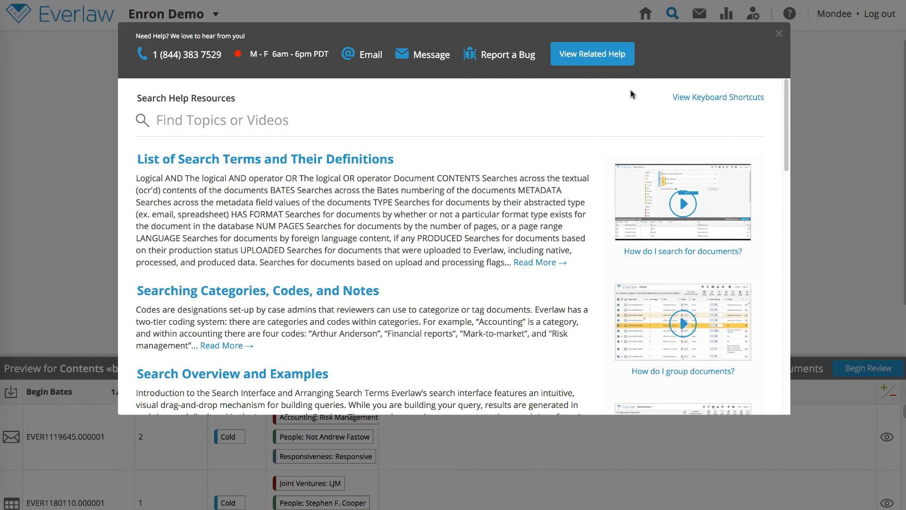
scroll(481, 304, "down", 10)
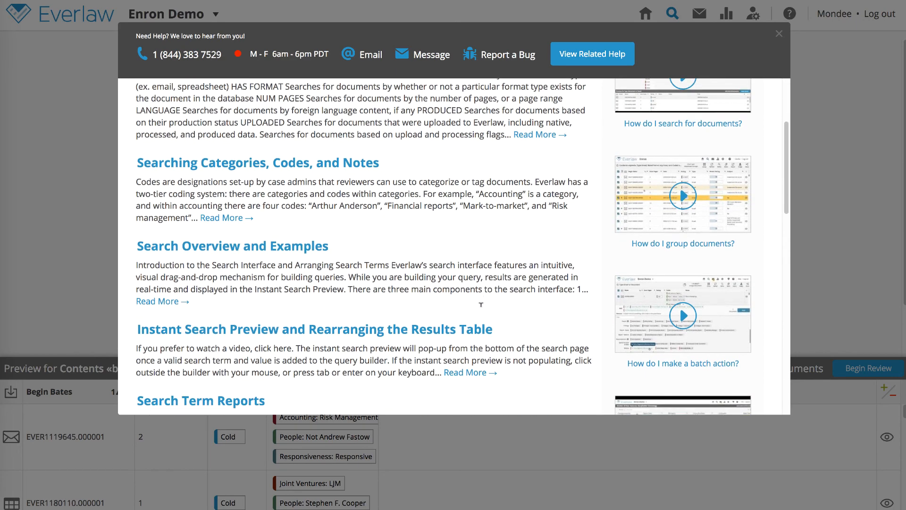
scroll(482, 311, "down", 2)
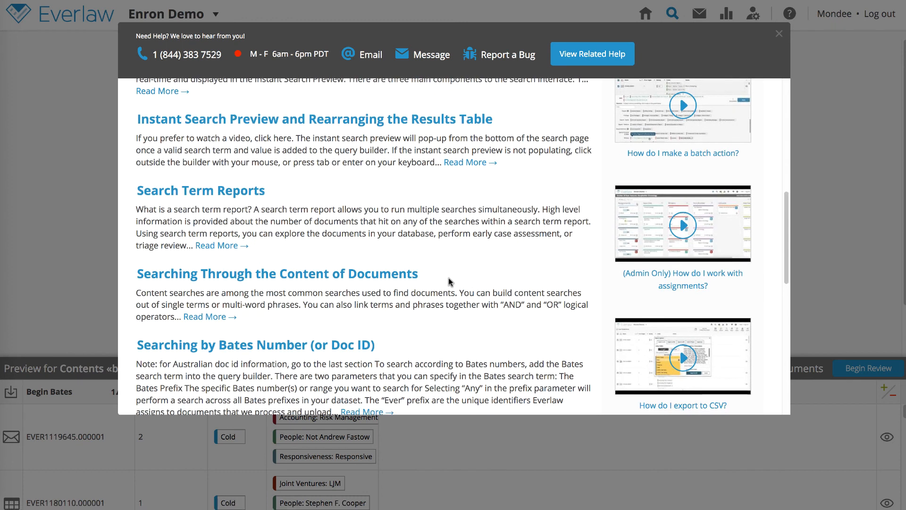
left_click_drag(421, 278, 137, 277)
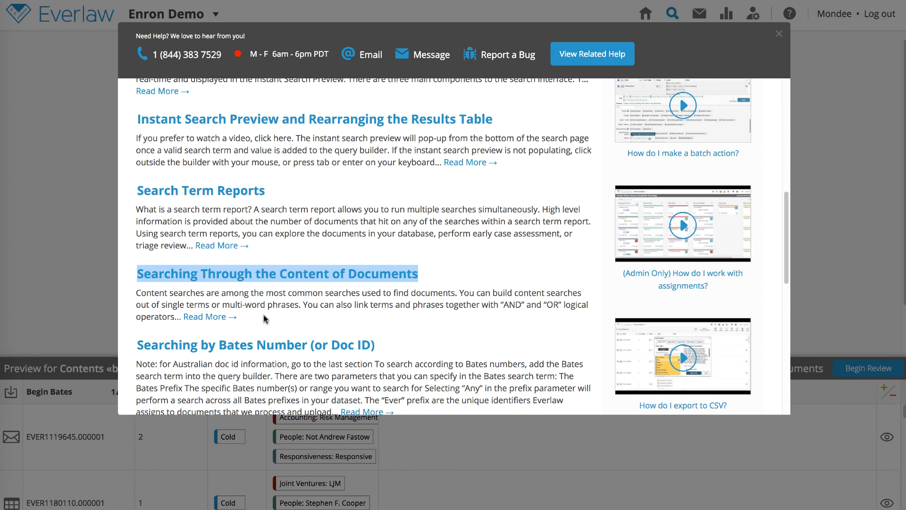
scroll(265, 319, "down", 10)
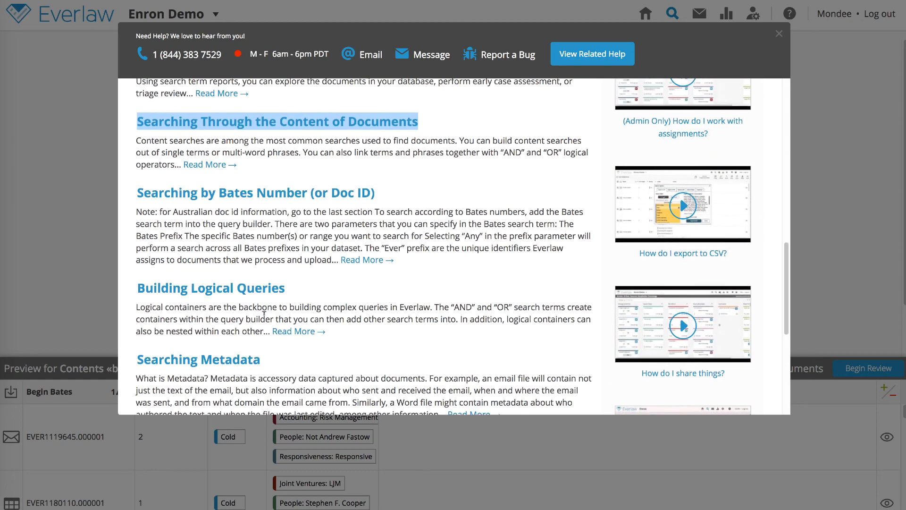
left_click_drag(319, 242, 147, 243)
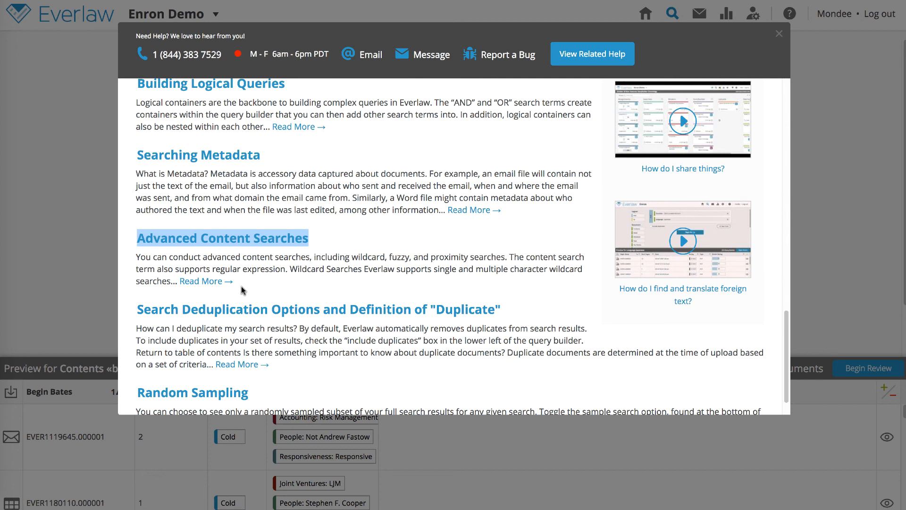